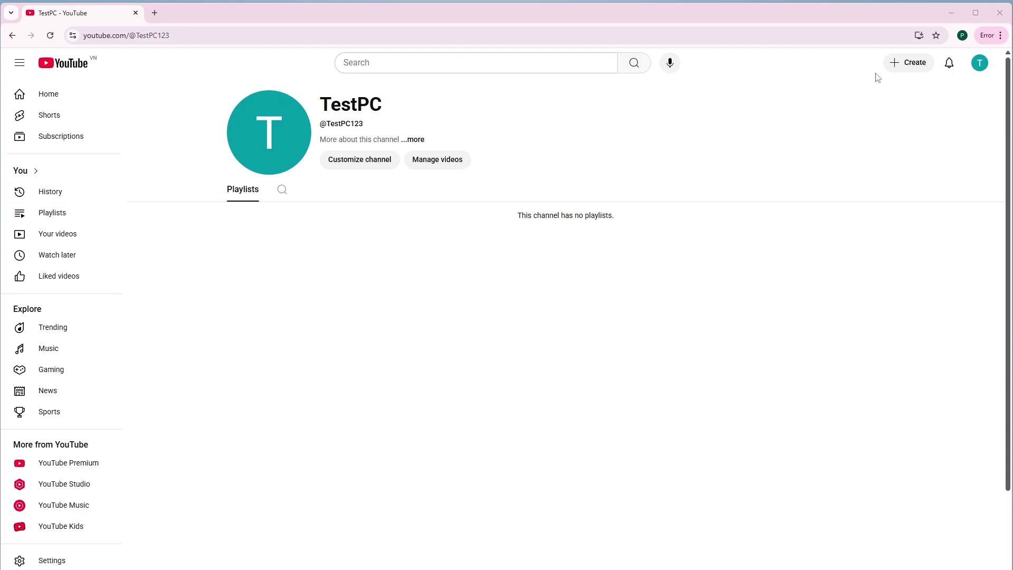
# Reach YouTube Settings from the avatar menu and list all channels on this account
pyautogui.click(979, 63)
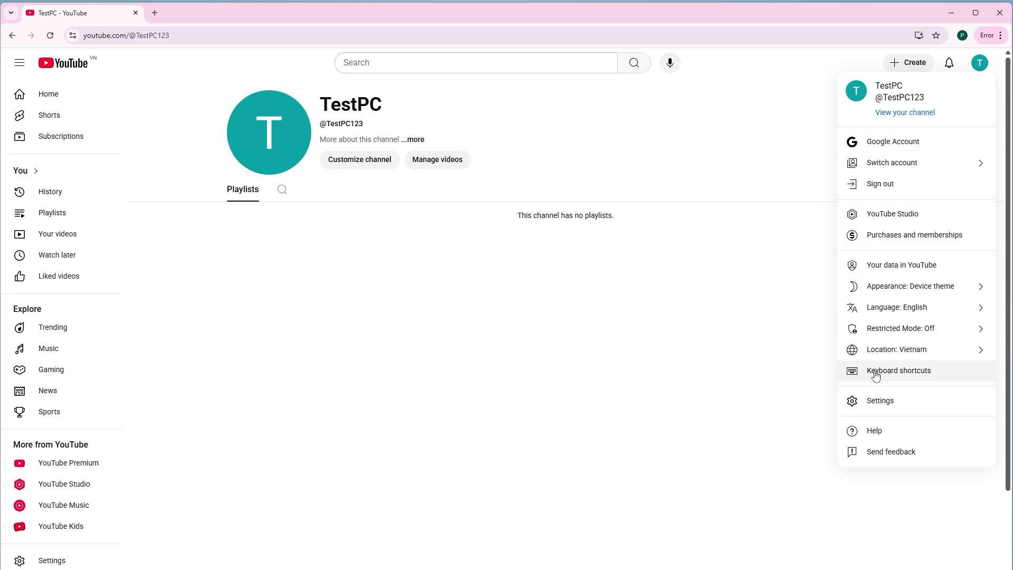
pyautogui.click(876, 404)
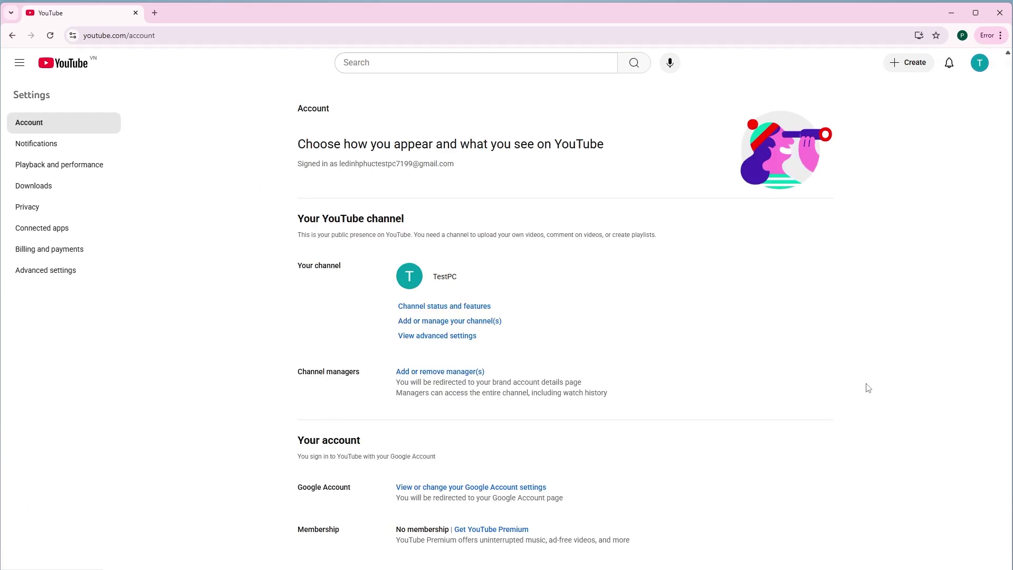
pyautogui.click(482, 323)
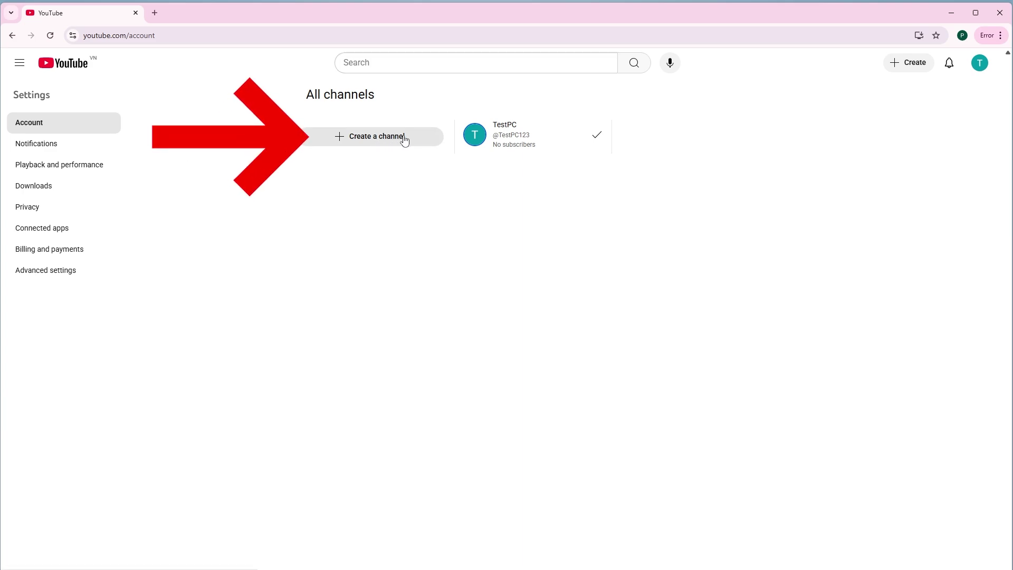
# Create a new channel named TEST PC 2 with handle TESTPC2
pyautogui.click(405, 139)
pyautogui.click(442, 348)
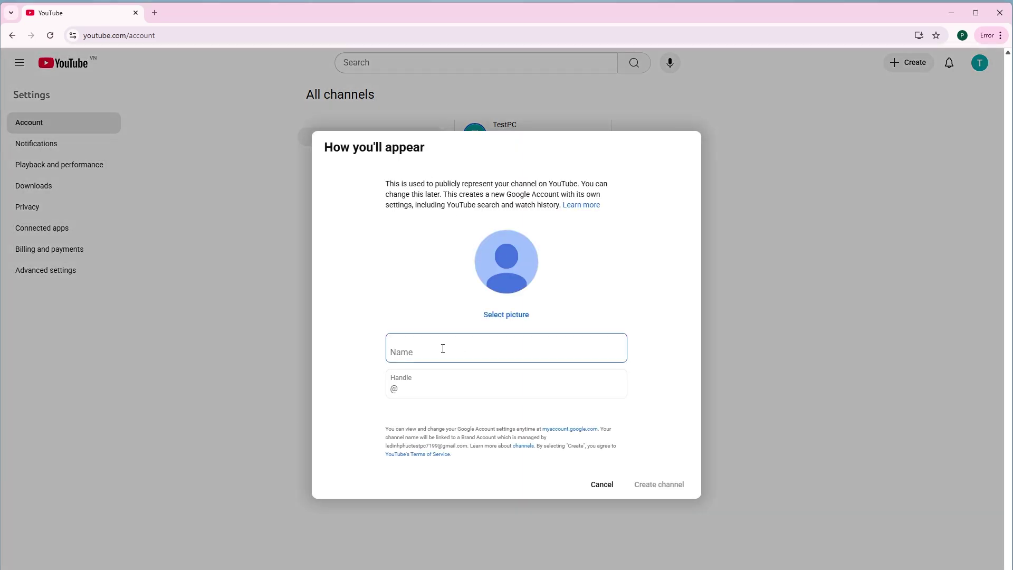
pyautogui.write('TEST ')
pyautogui.write('PC 2')
pyautogui.click(461, 383)
pyautogui.write('TESTPC2')
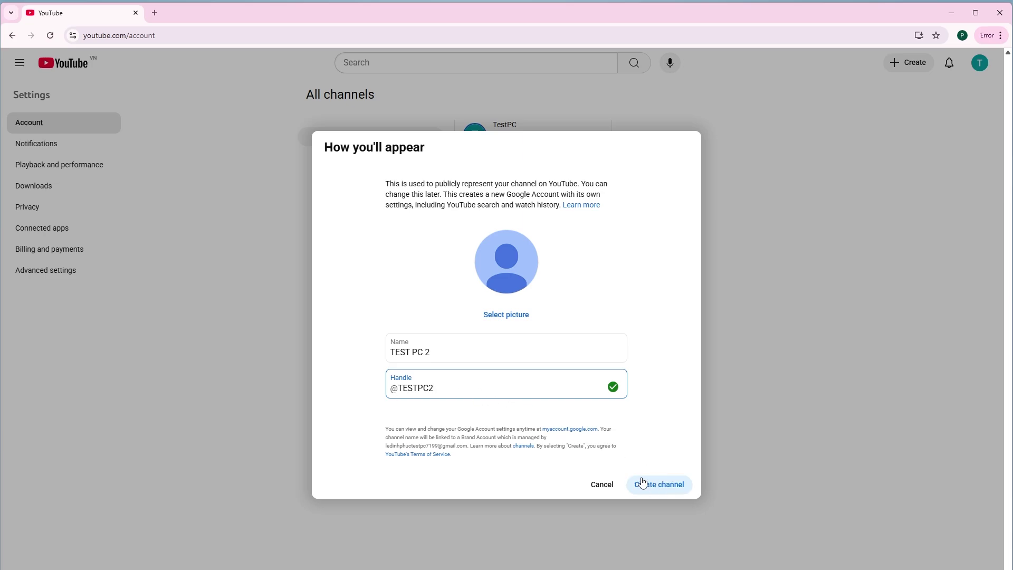
pyautogui.click(664, 485)
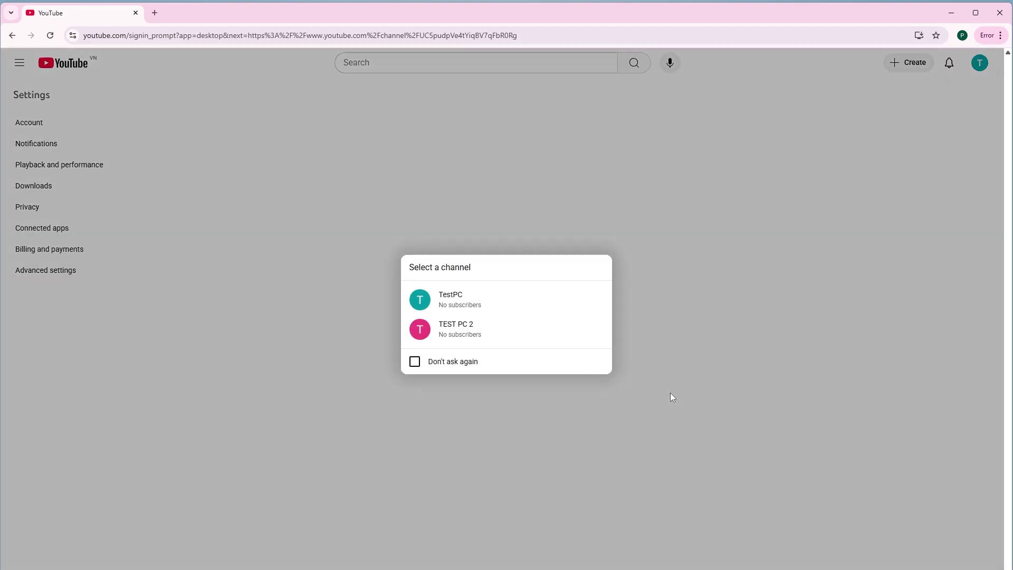
# Switch the active account back to the TestPC channel
pyautogui.click(524, 295)
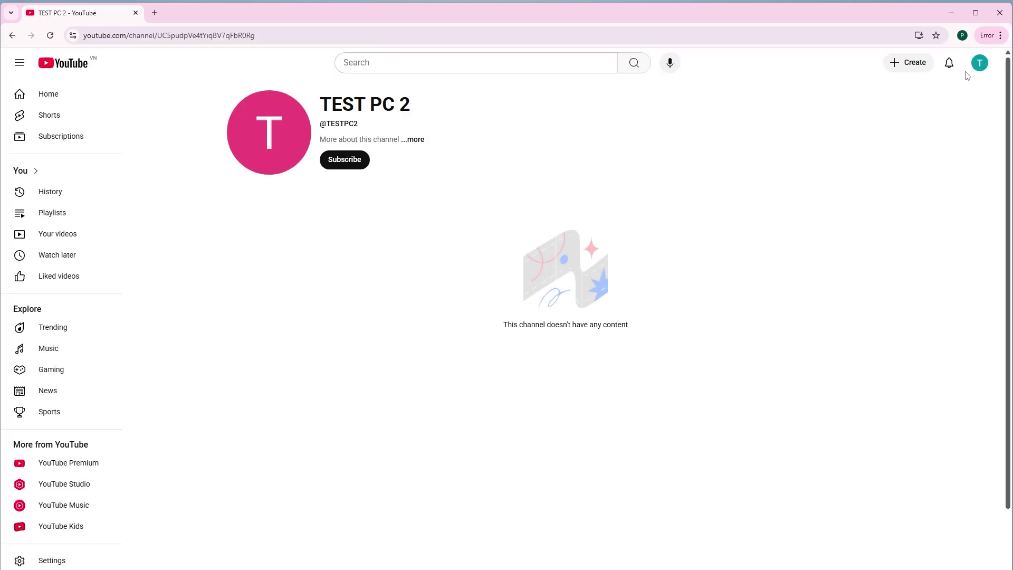
pyautogui.click(979, 62)
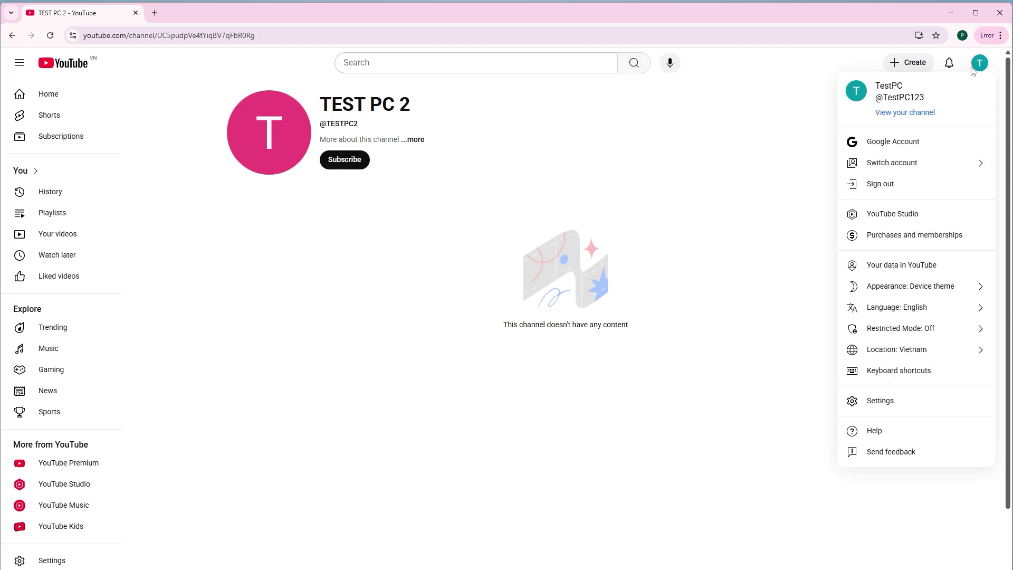
pyautogui.click(921, 162)
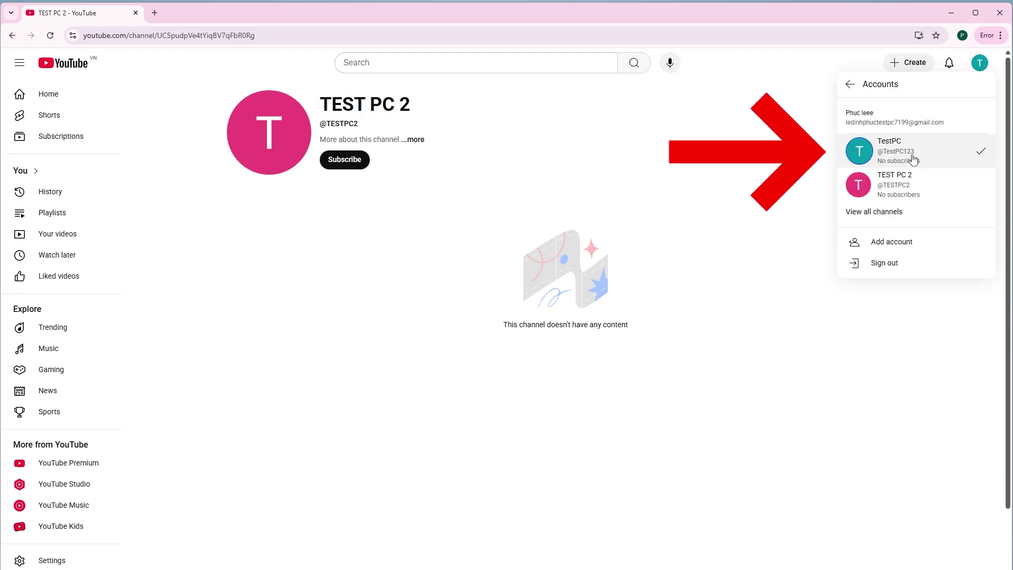
pyautogui.click(912, 155)
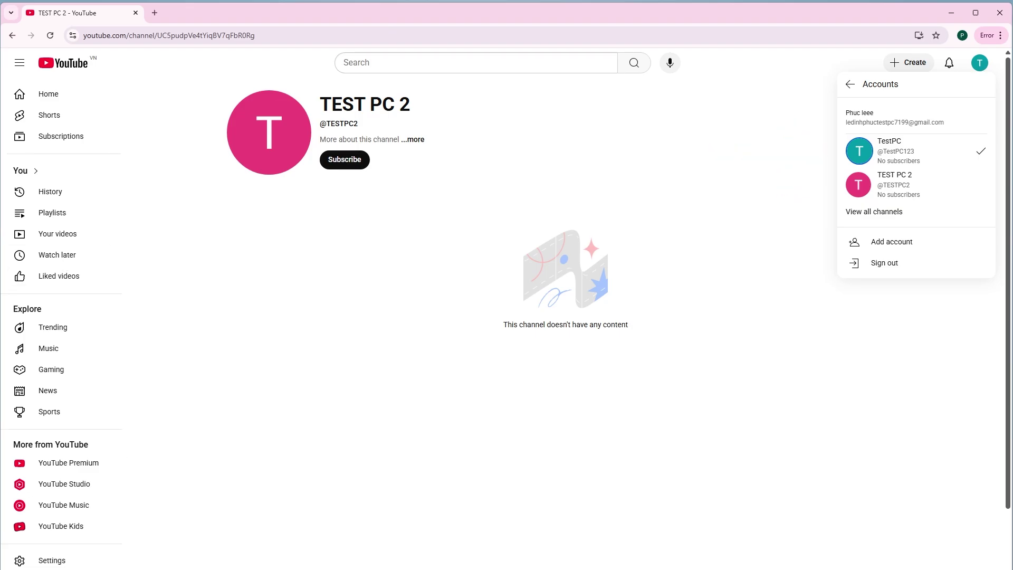
# Go to TestPC's account settings and its advanced channel settings
pyautogui.click(980, 63)
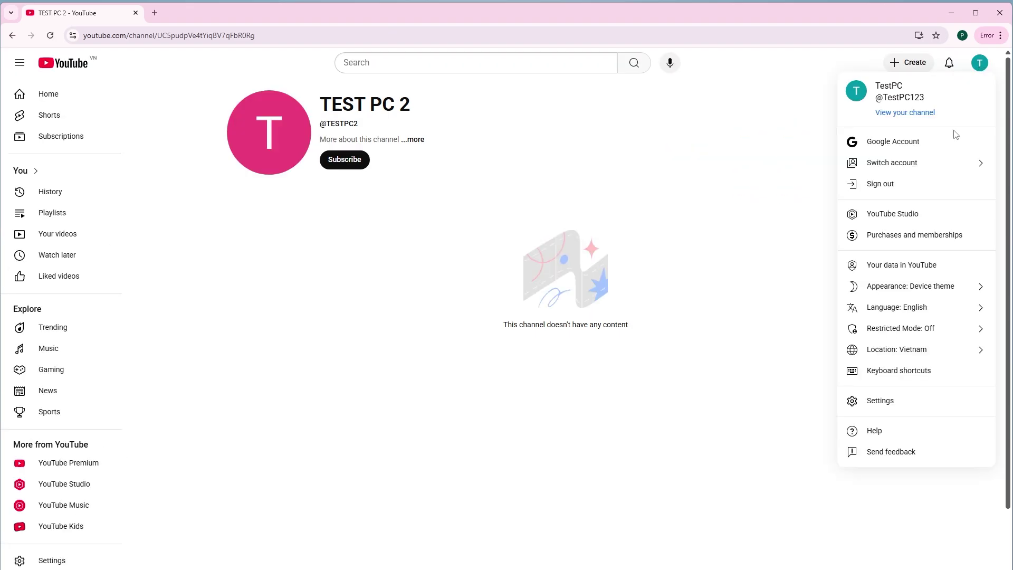
pyautogui.click(878, 400)
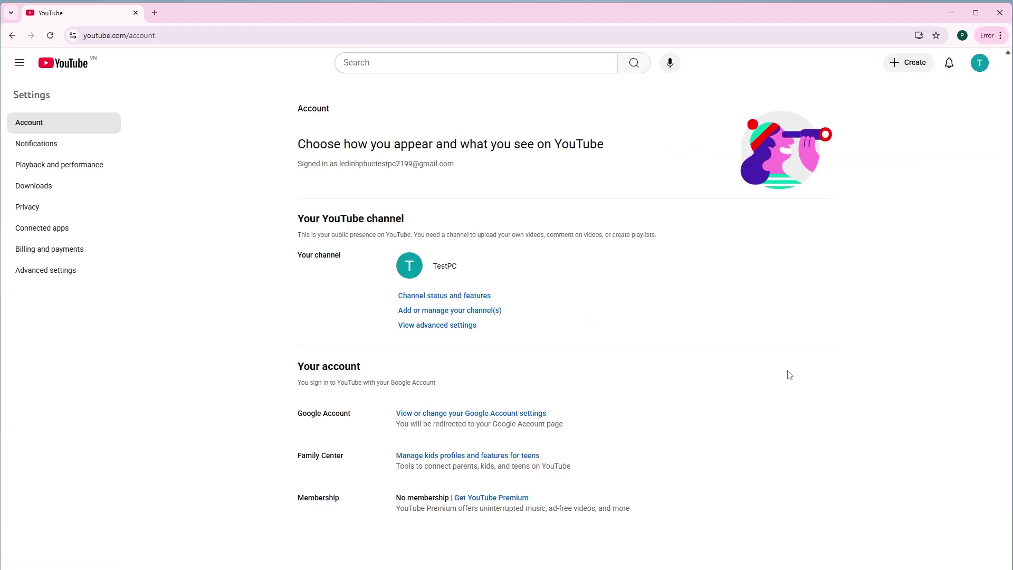
pyautogui.click(434, 326)
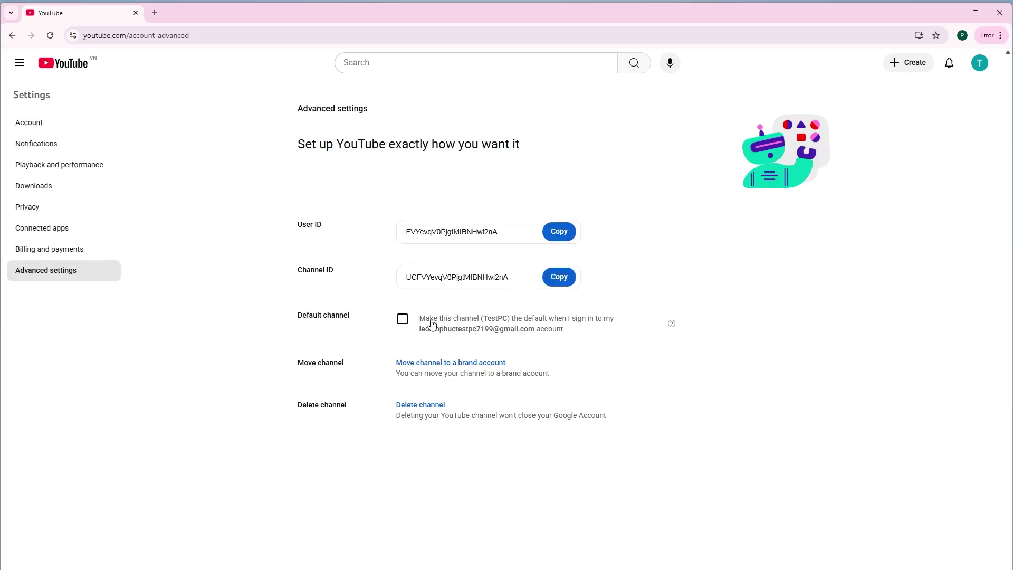
# Start moving the TestPC channel to a brand account from advanced settings
pyautogui.moveTo(388, 366); pyautogui.dragTo(526, 368)
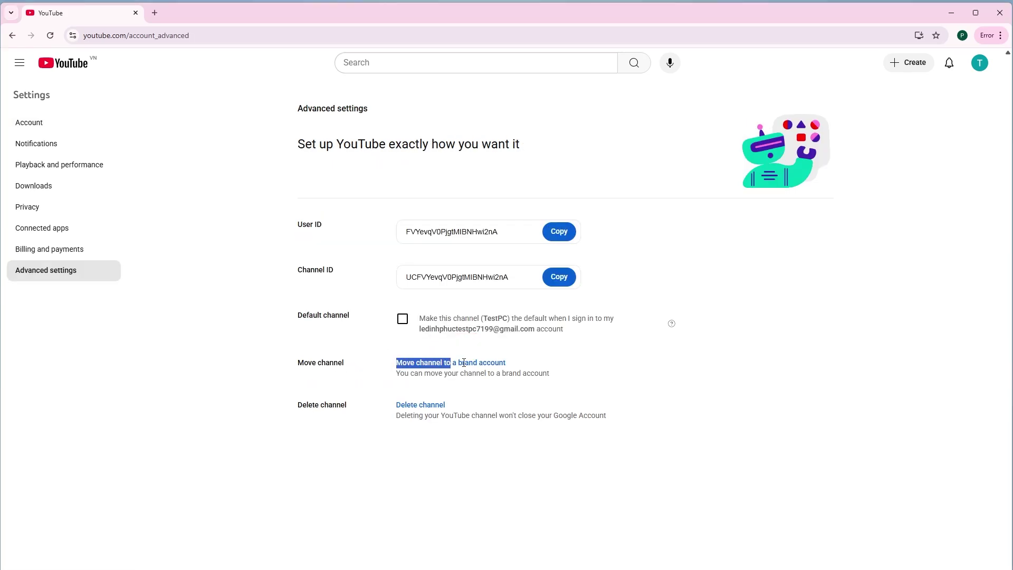
pyautogui.click(428, 364)
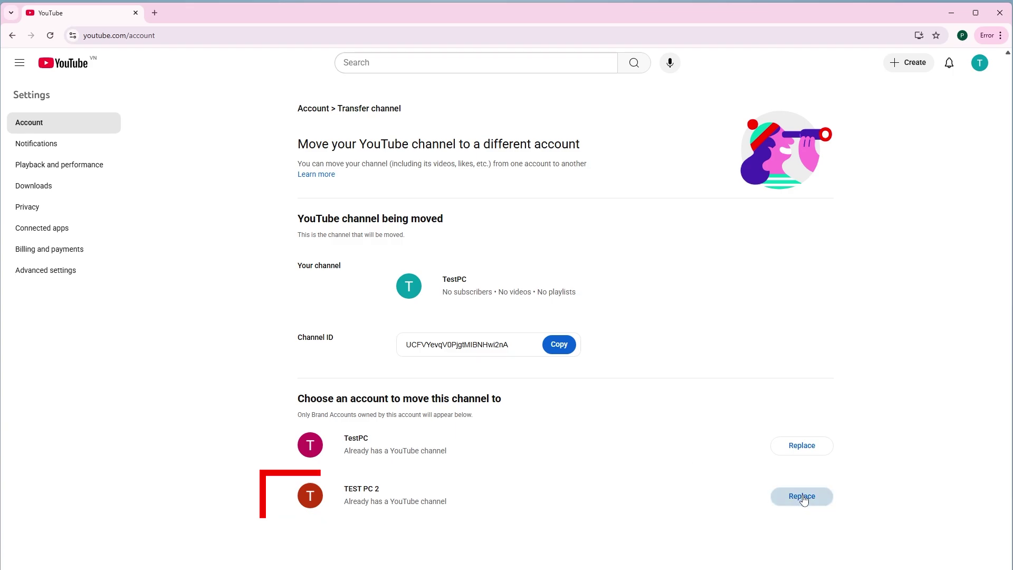
# Replace TEST PC 2 with TestPC, acknowledging TEST PC 2's deletion, and confirm the move
pyautogui.click(801, 497)
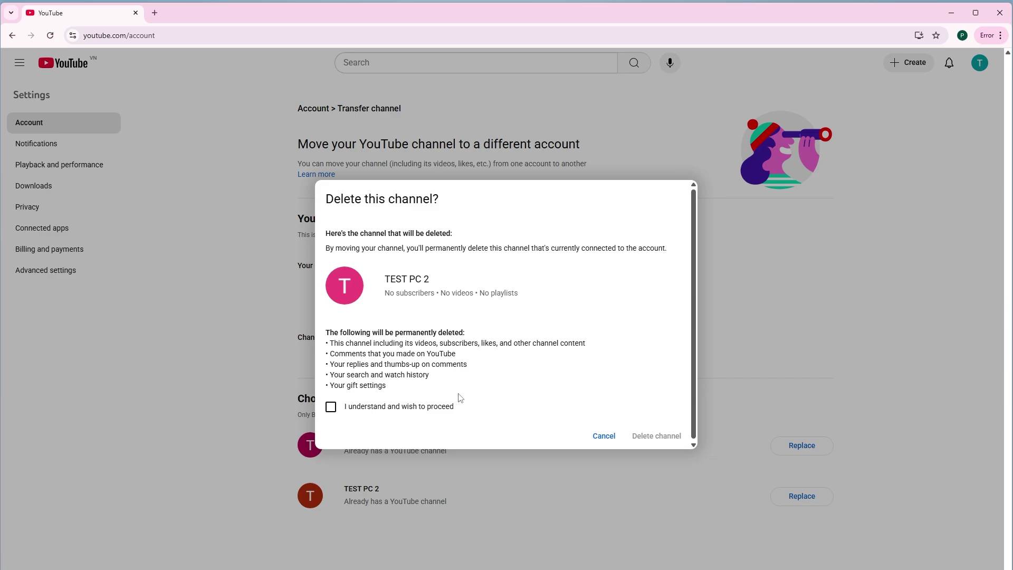
pyautogui.click(396, 411)
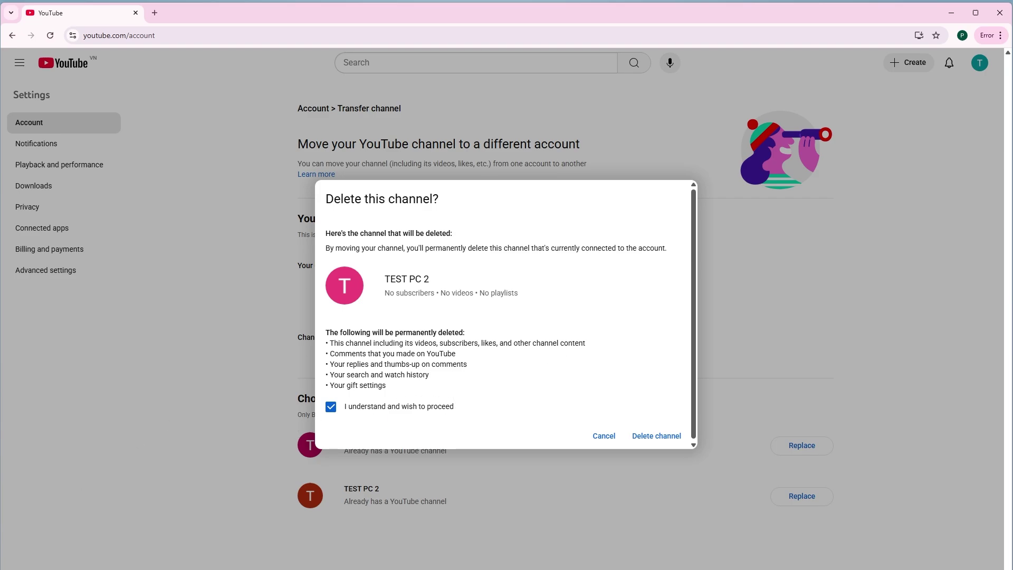
pyautogui.click(649, 435)
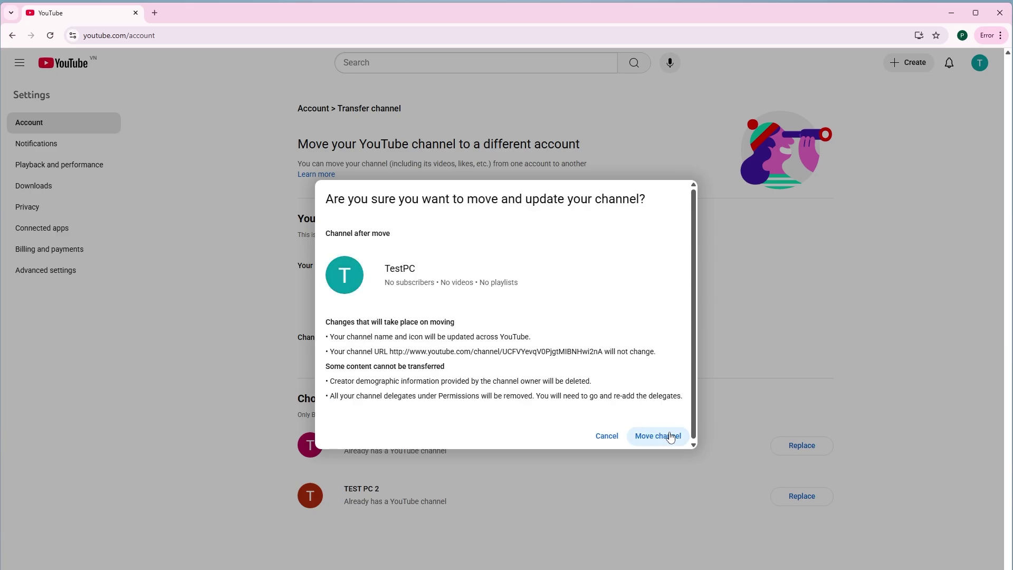
pyautogui.click(659, 435)
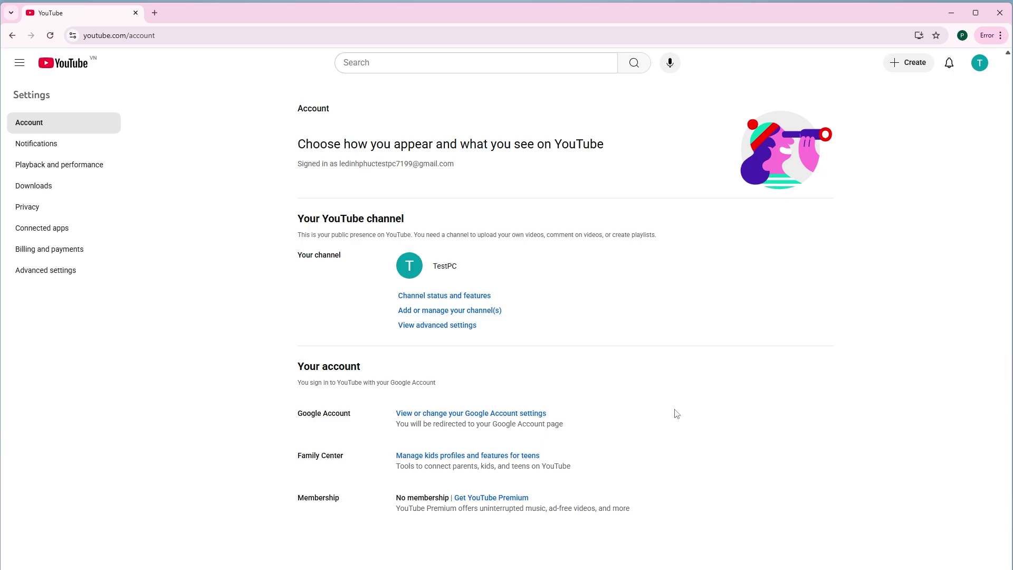
# Switch the active account to the moved TestPC channel
pyautogui.click(980, 62)
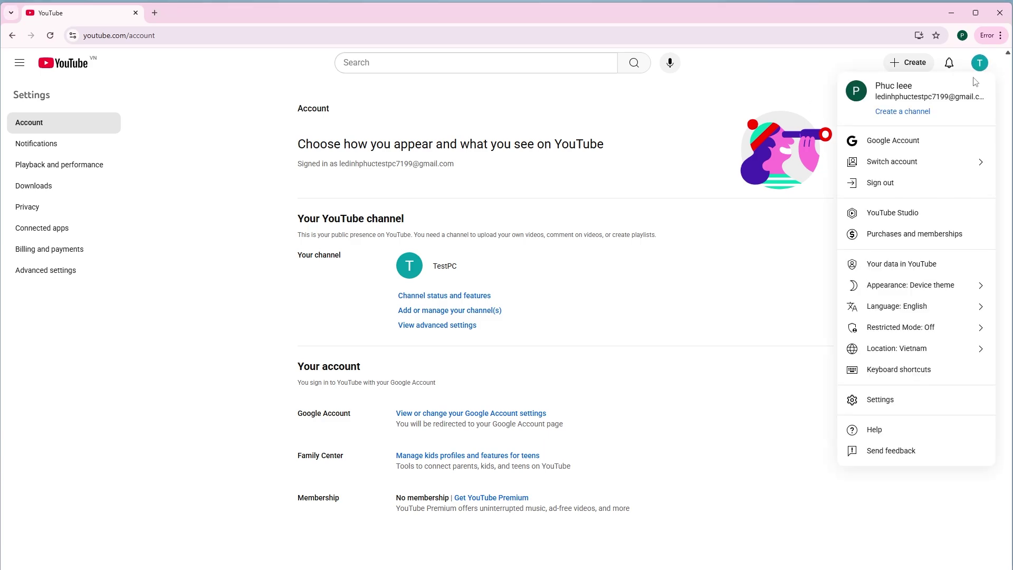
pyautogui.click(936, 163)
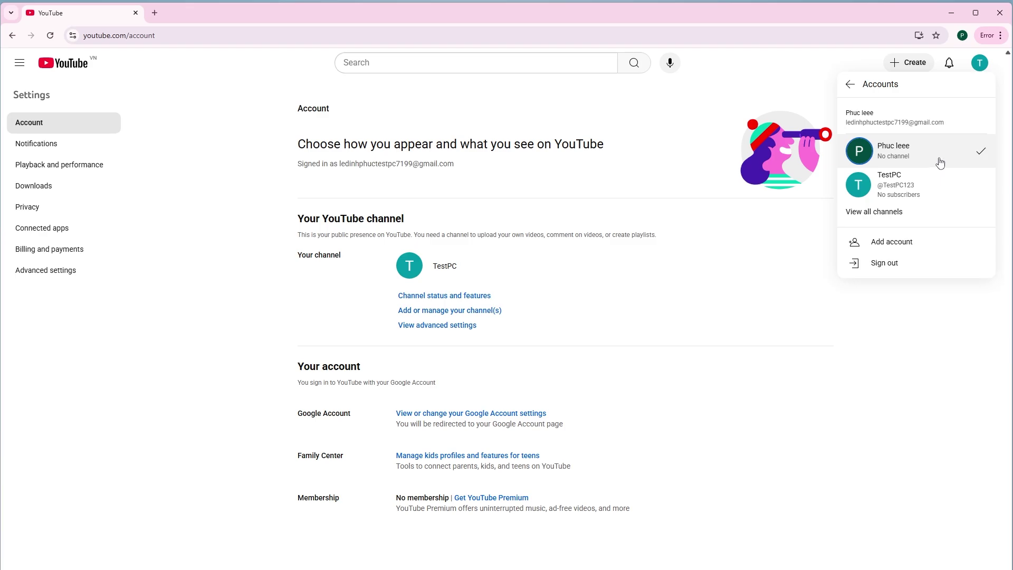
pyautogui.click(935, 182)
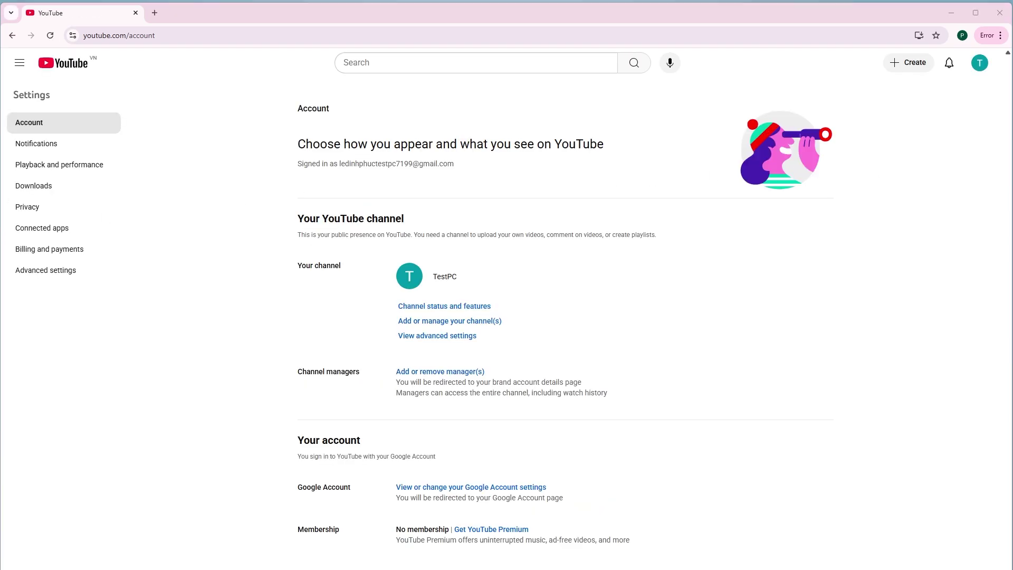
# Enter YouTube Studio for TestPC and dismiss its welcome message
pyautogui.click(978, 62)
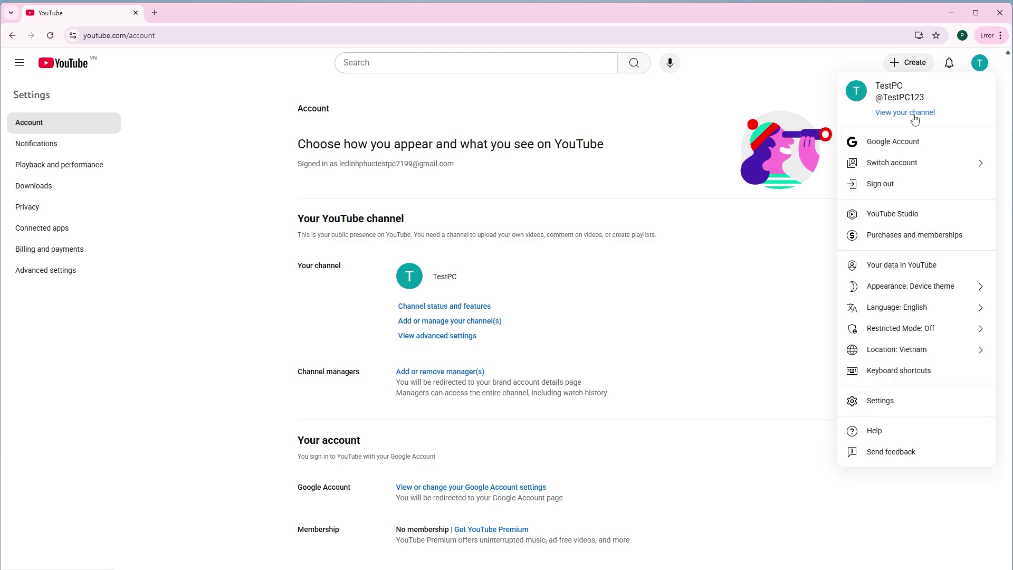
pyautogui.click(892, 213)
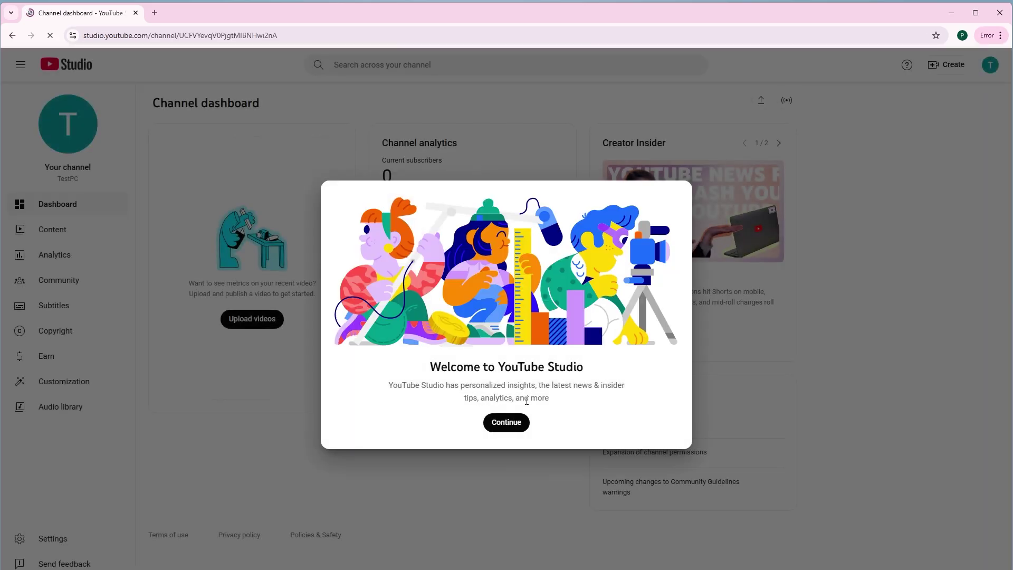
pyautogui.click(506, 422)
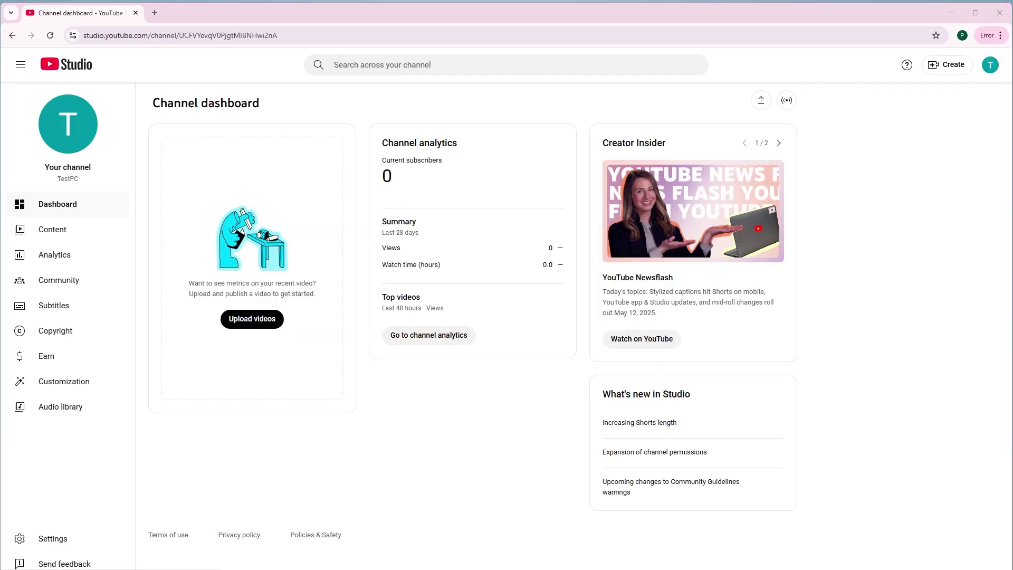
# View Studio's Permissions settings and launch Manage permissions for the brand account
pyautogui.click(51, 539)
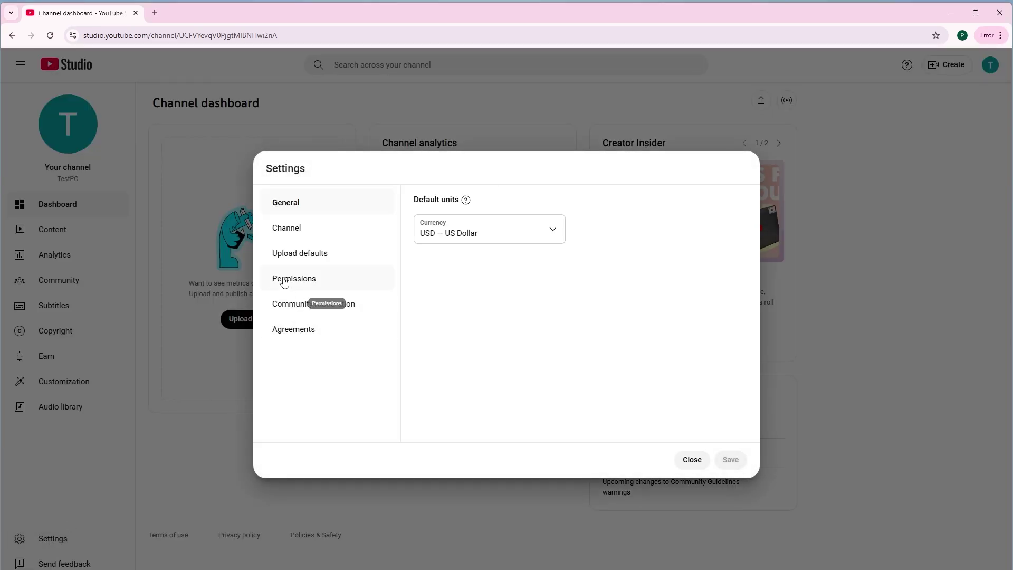
pyautogui.click(294, 278)
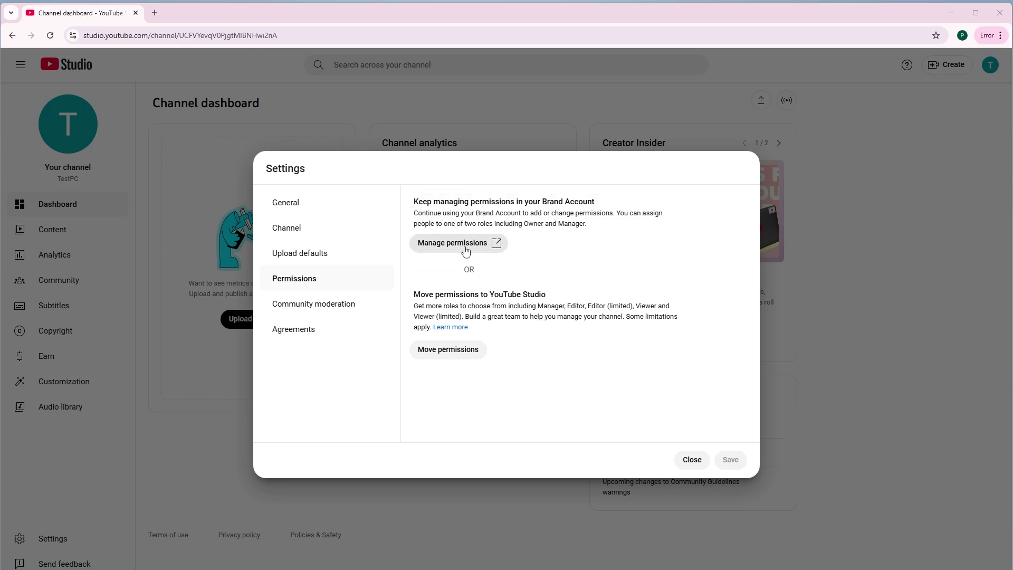
pyautogui.click(466, 251)
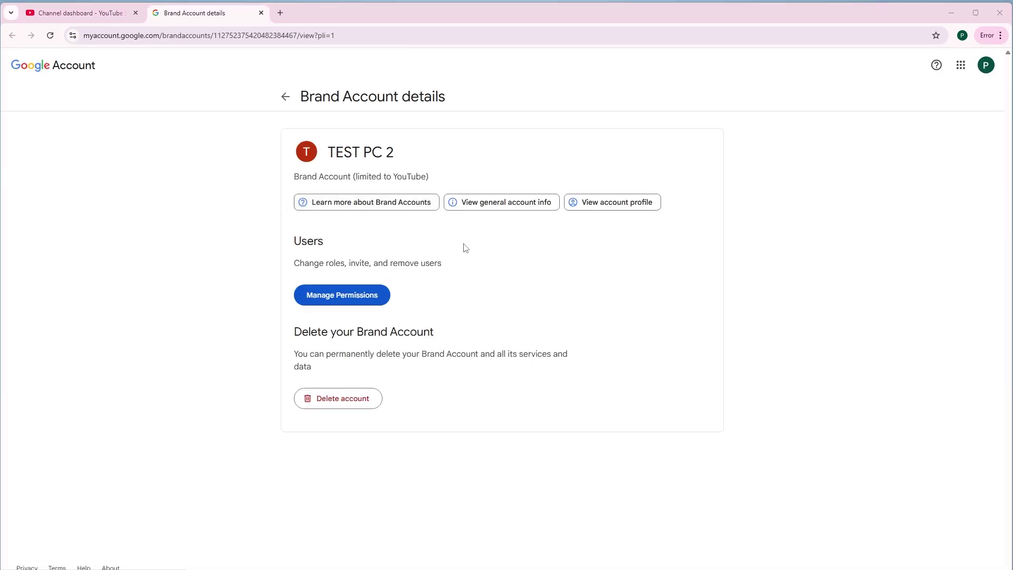
# Review the TEST PC 2 brand account's users and roles, cancelling the new-user invite
pyautogui.click(369, 299)
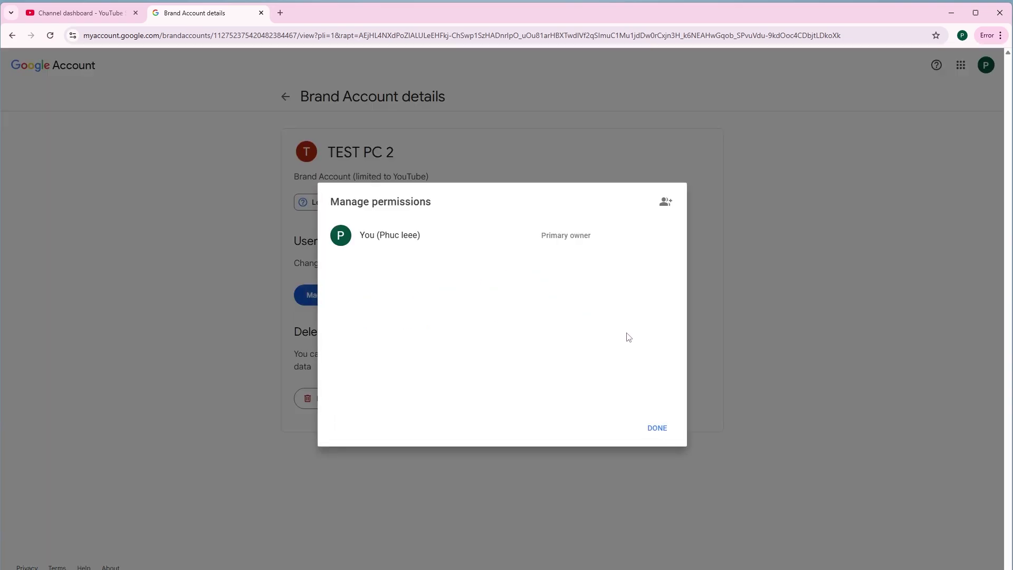
pyautogui.click(667, 203)
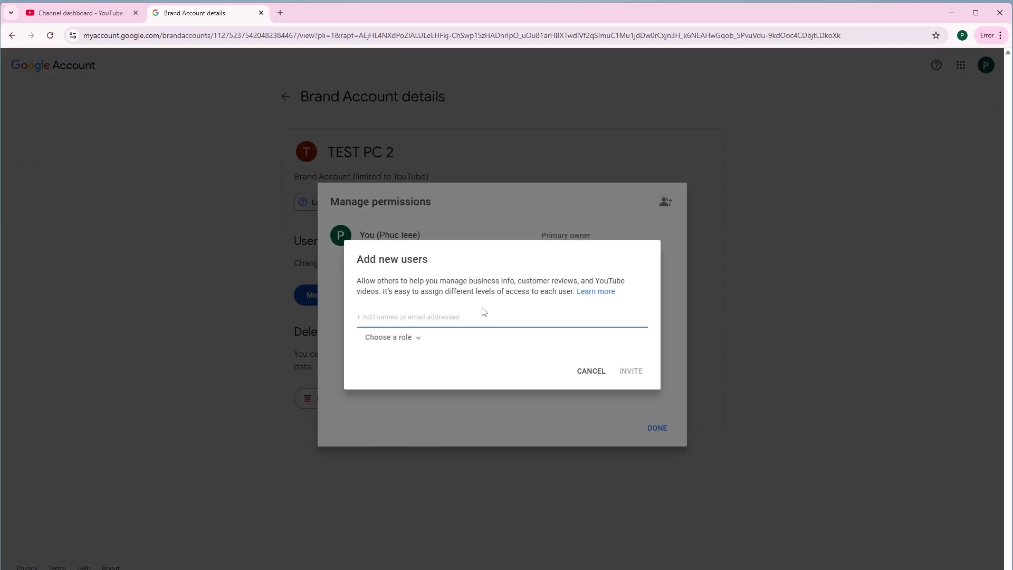
pyautogui.click(416, 339)
pyautogui.click(412, 316)
pyautogui.click(591, 371)
pyautogui.click(738, 350)
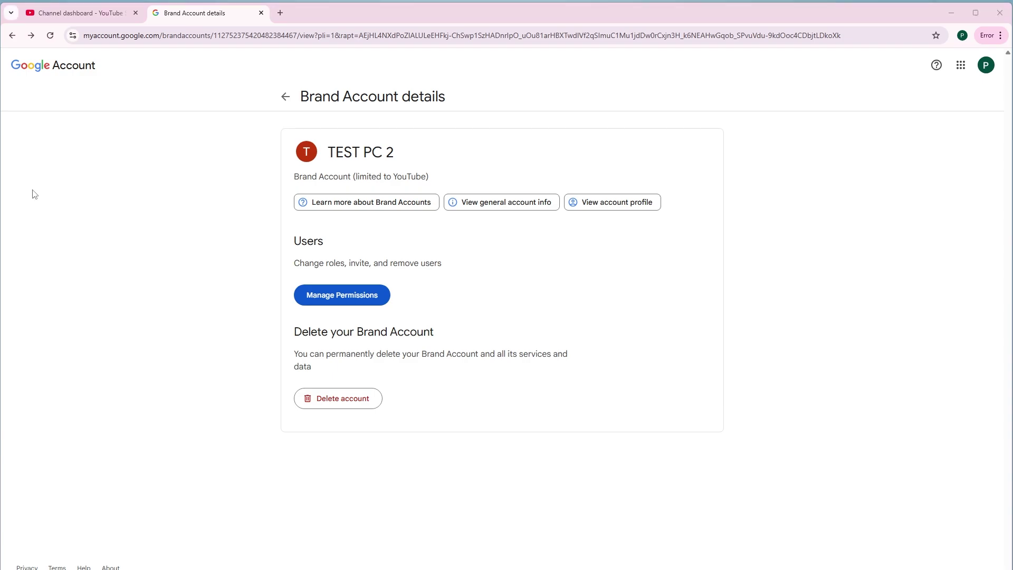
# Return to the Studio tab, close settings and go to the TestPC channel page
pyautogui.click(80, 13)
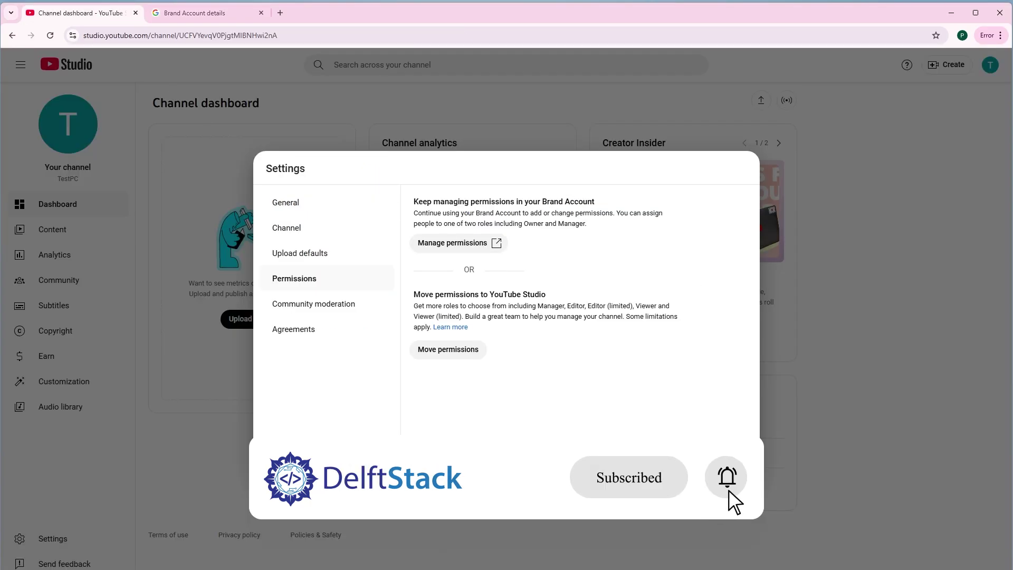
pyautogui.press('Escape')
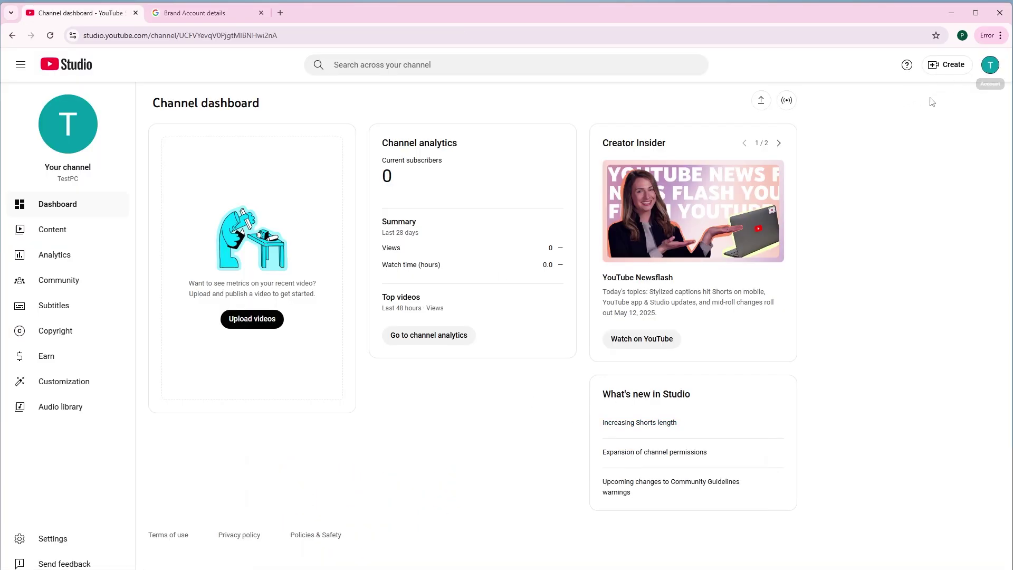
pyautogui.click(989, 64)
pyautogui.click(911, 126)
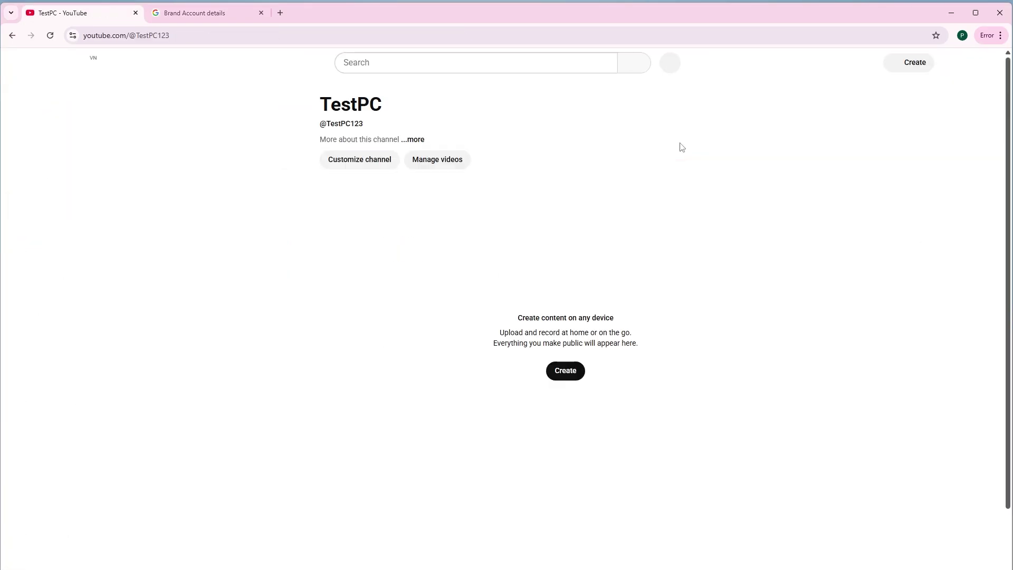